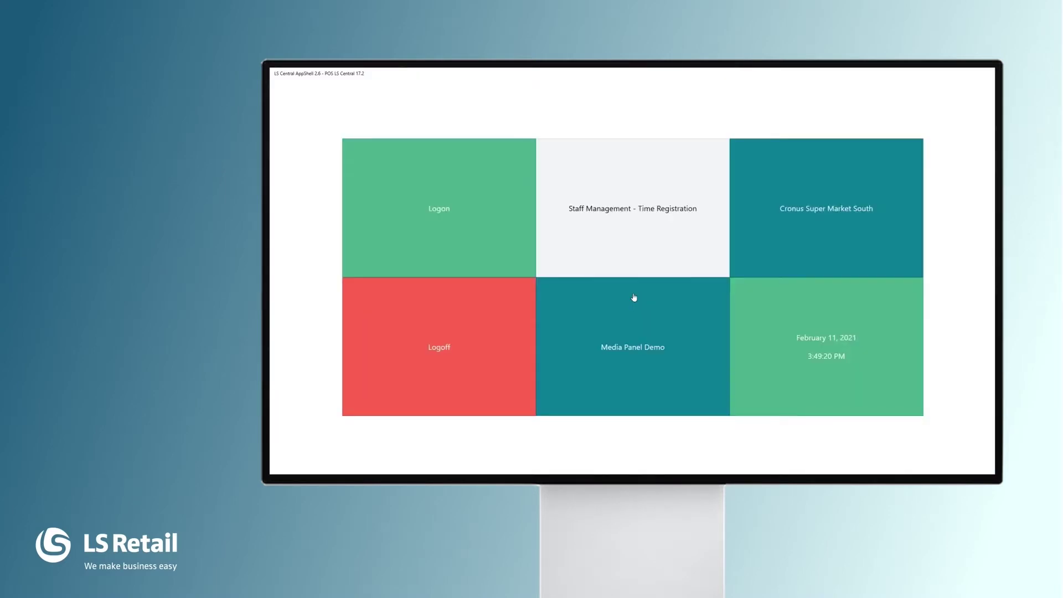
# Log on with the Staff ID to reach the Hyper CRONUS sales screen.
pyautogui.click(459, 212)
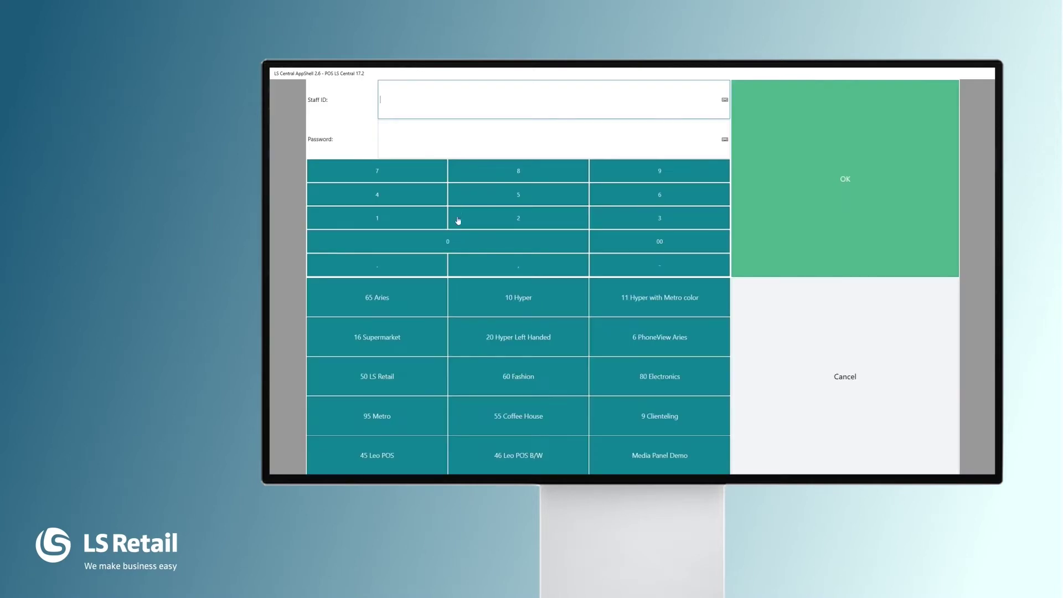
pyautogui.click(388, 307)
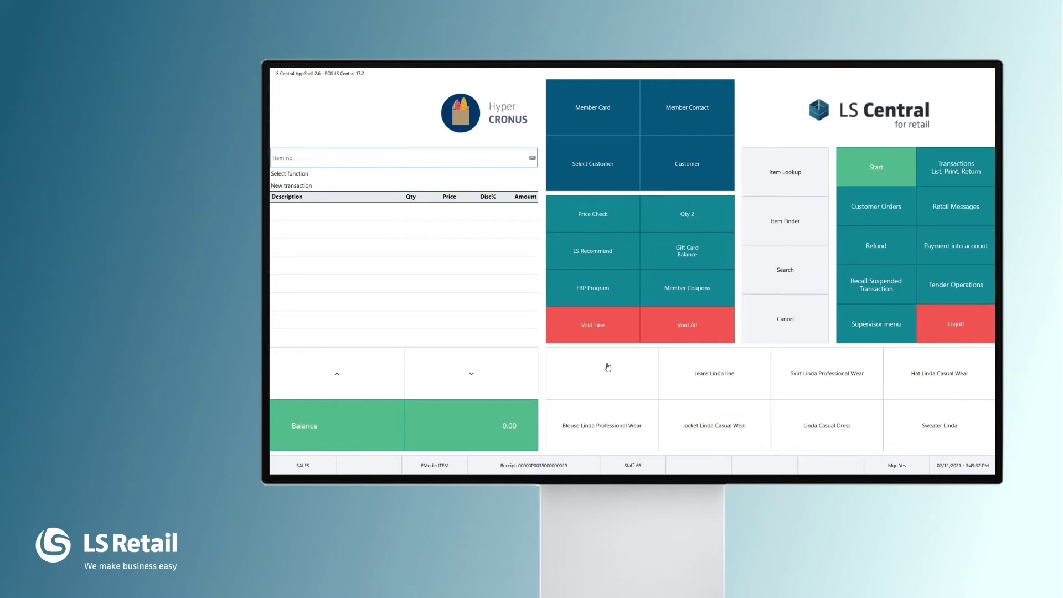
# Bring up the empty tile's Button Properties and reach its Description, Command (PLU_K) and Parameter fields.
pyautogui.rightClick(607, 367)
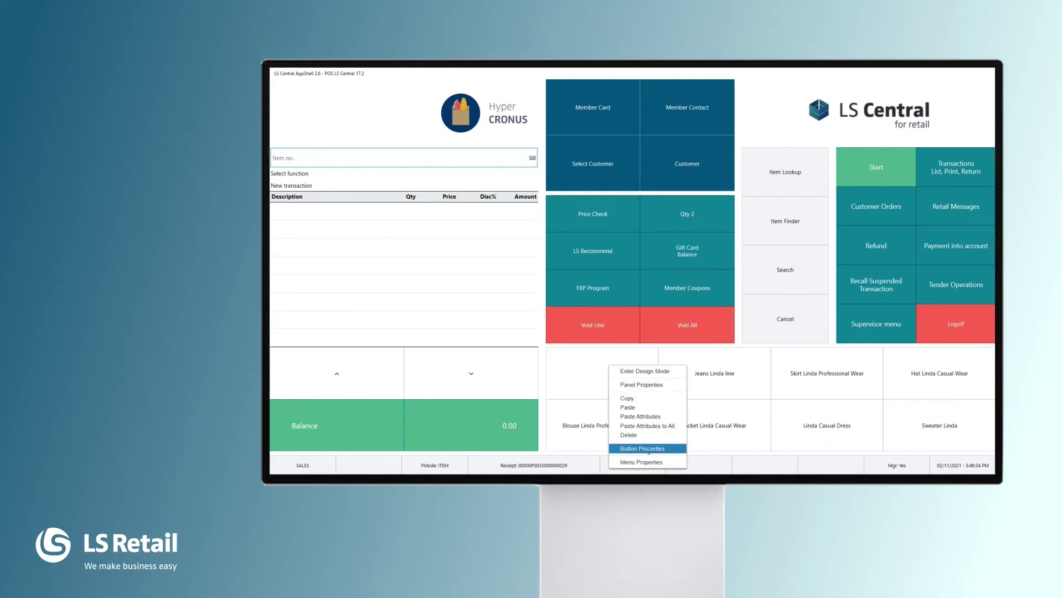
pyautogui.click(648, 450)
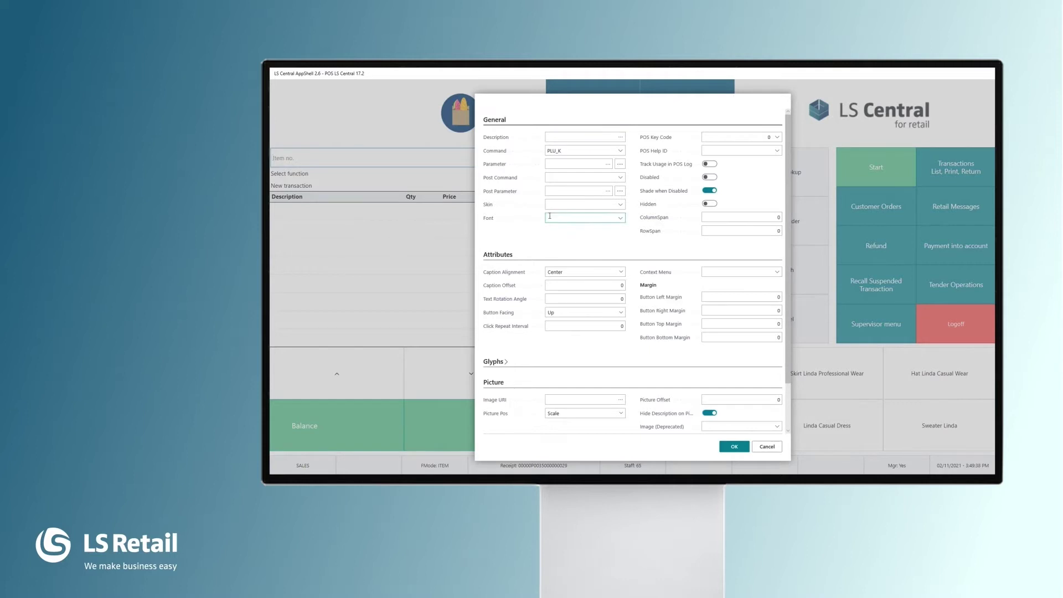
pyautogui.click(557, 140)
pyautogui.click(569, 150)
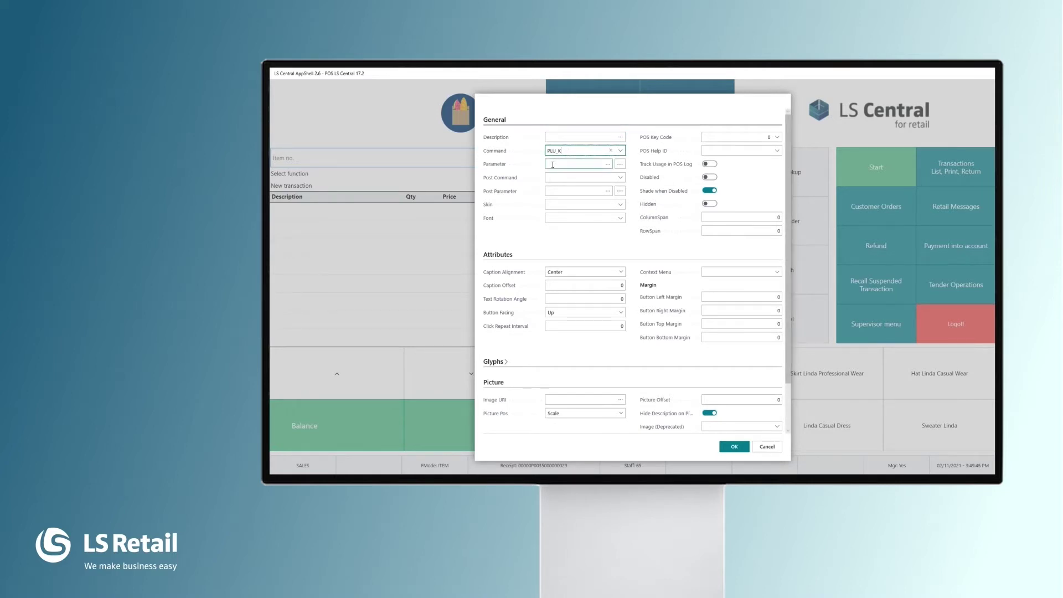
pyautogui.click(552, 164)
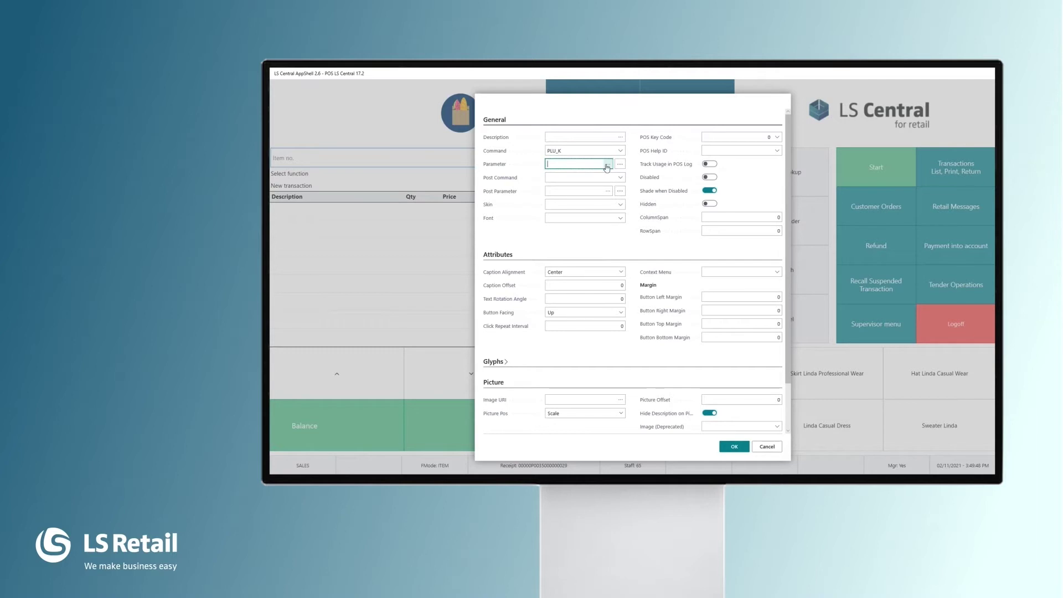
# Pick Bag Linda (item 40170) from the item lookup as the tile's parameter, searching 'bag lind'.
pyautogui.click(607, 165)
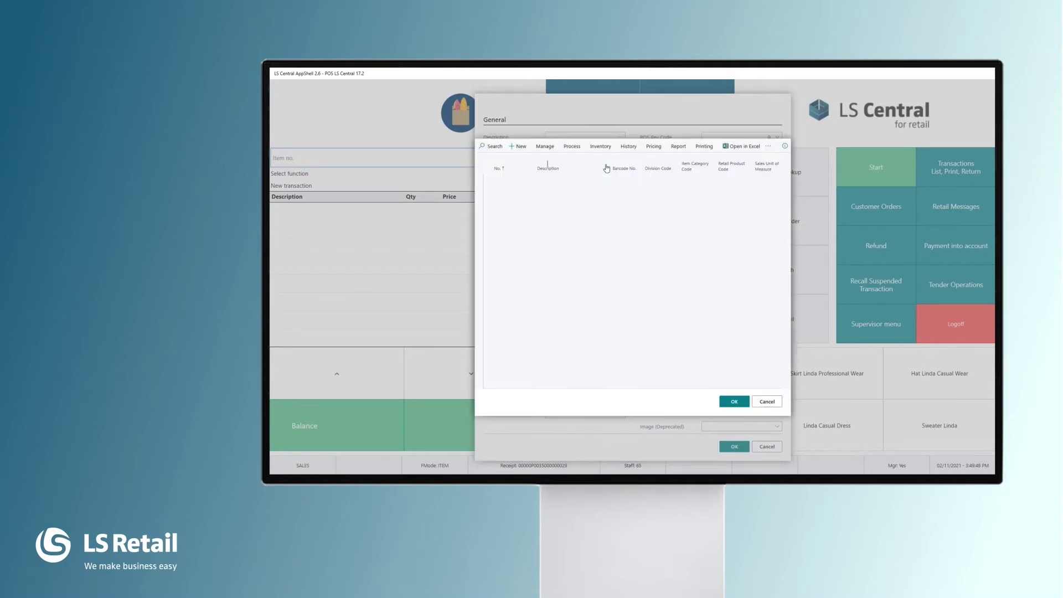
pyautogui.click(501, 149)
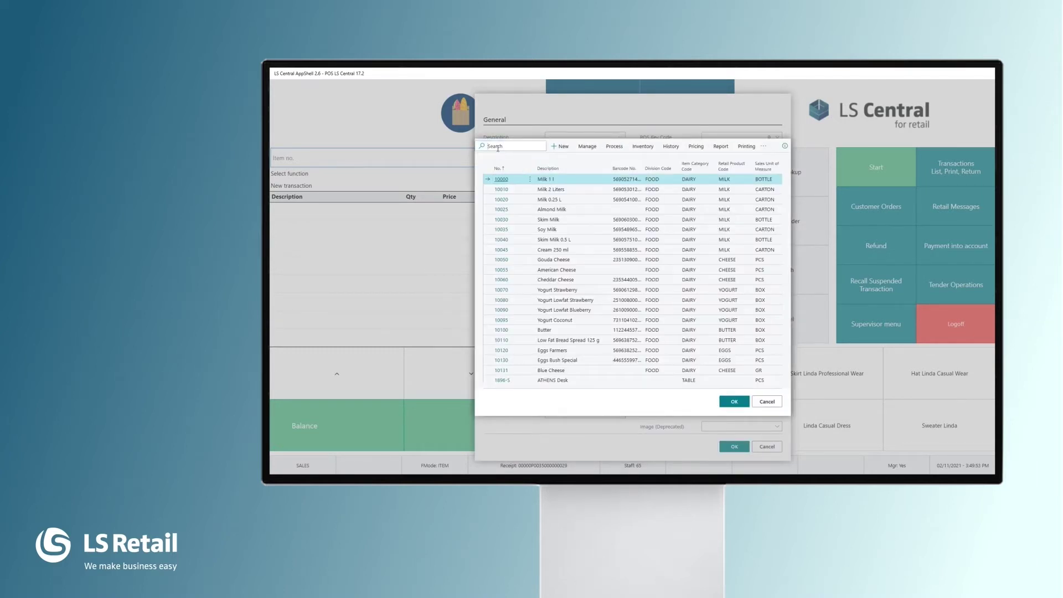
pyautogui.write('bag lind')
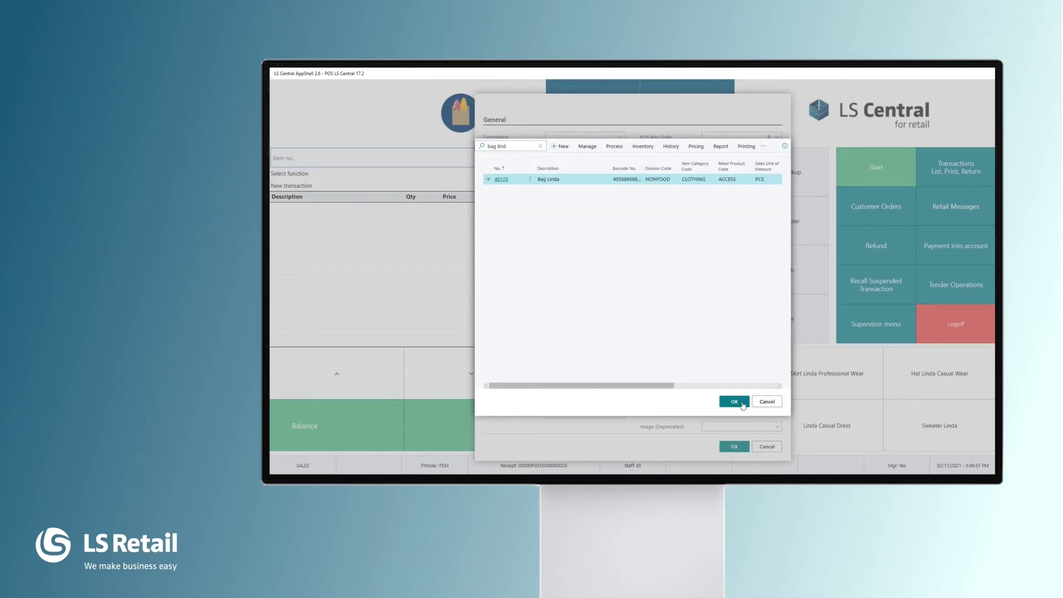
pyautogui.click(741, 404)
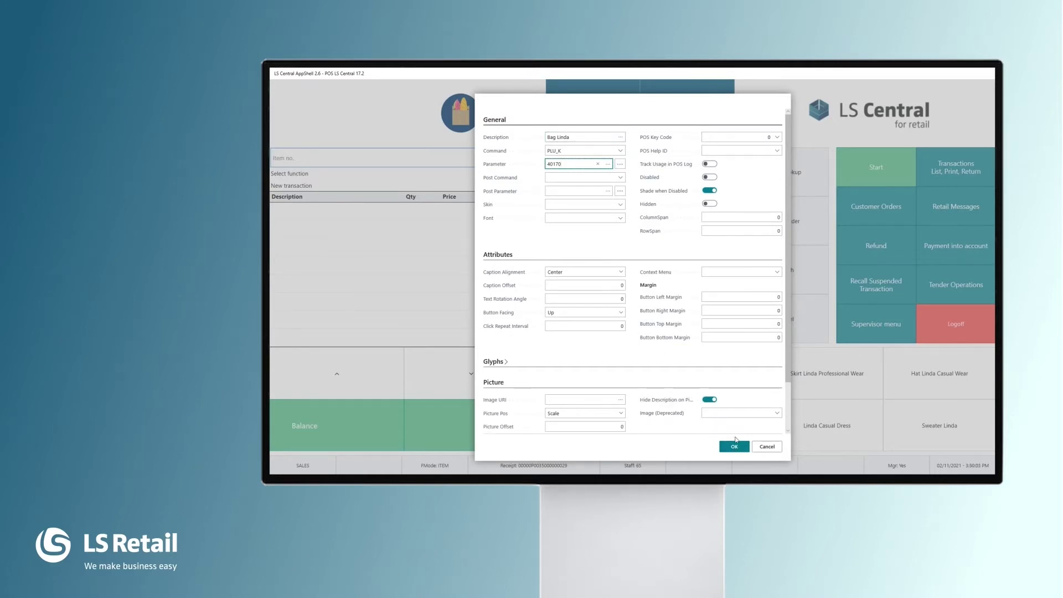
# Save the Bag Linda tile and ring up one Bag Linda at 37.50 to test it.
pyautogui.click(735, 448)
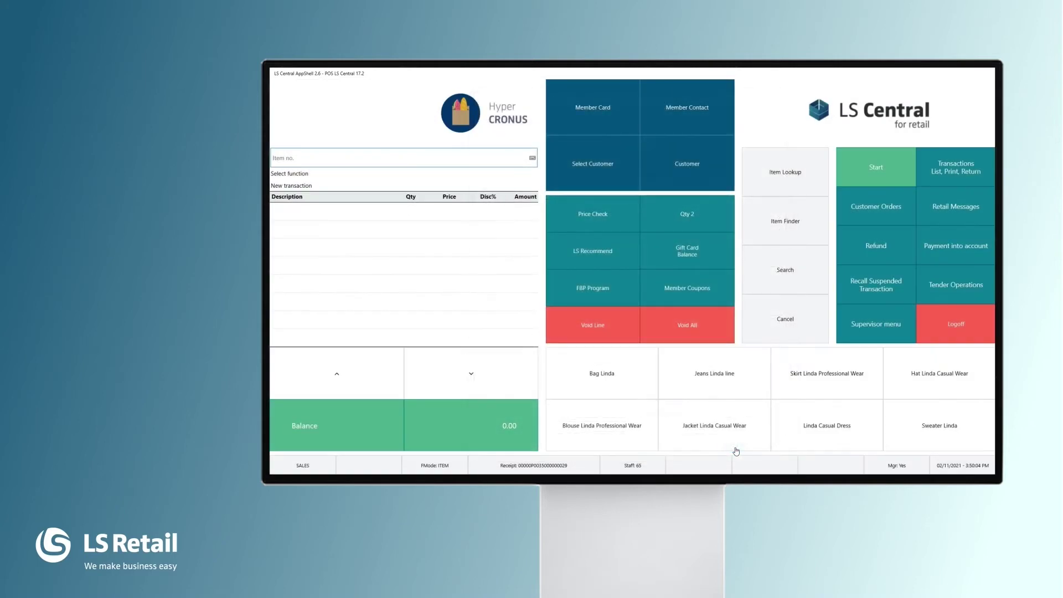
pyautogui.click(600, 378)
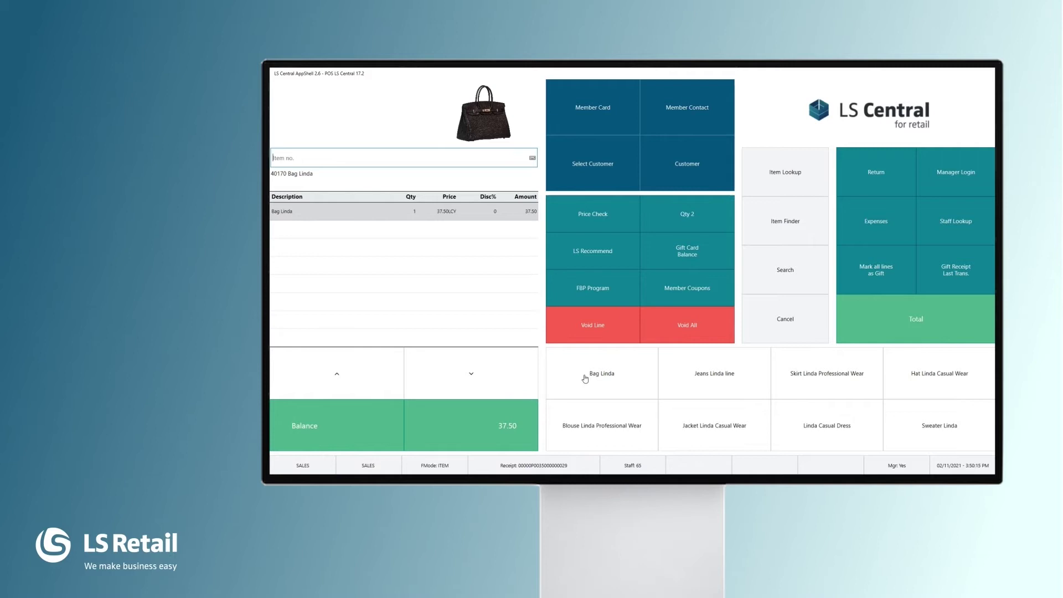
# Reopen the Bag Linda tile's properties and bring up the Image URI picture lookup.
pyautogui.click(585, 379)
pyautogui.rightClick(584, 379)
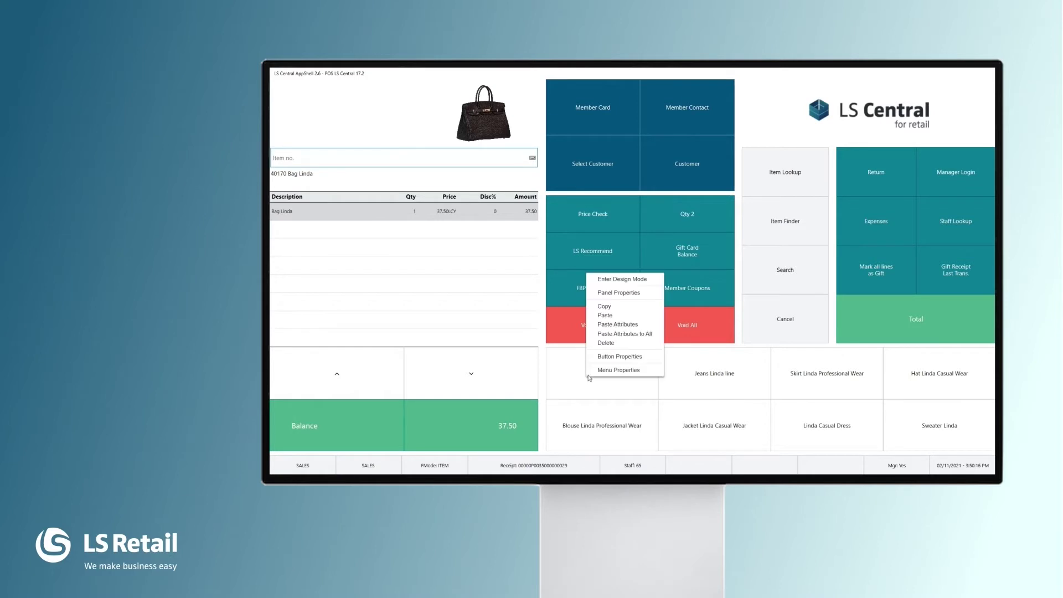
pyautogui.click(611, 358)
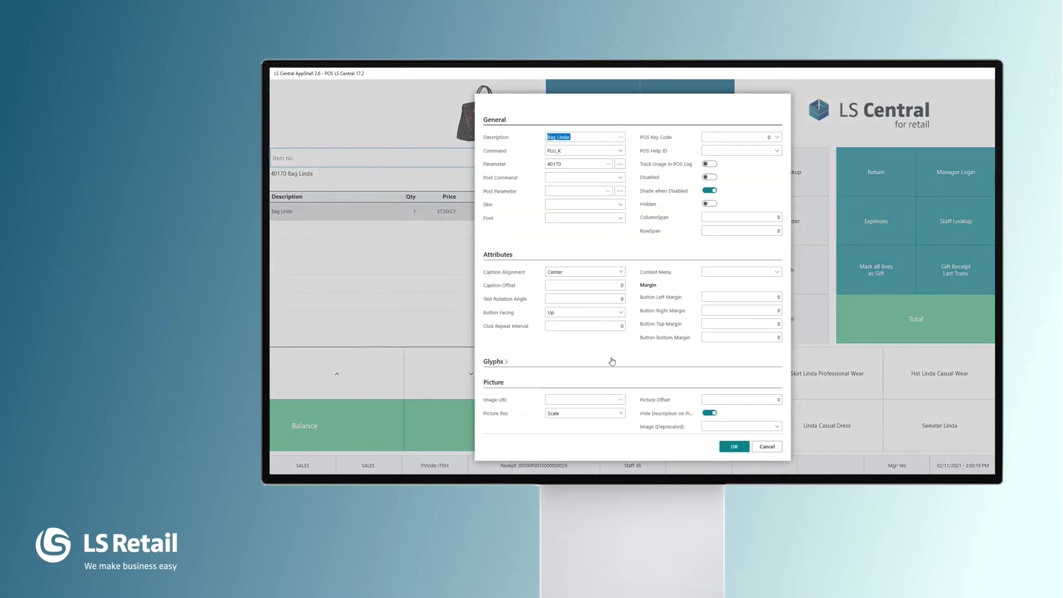
pyautogui.scroll(-2, 611, 361)
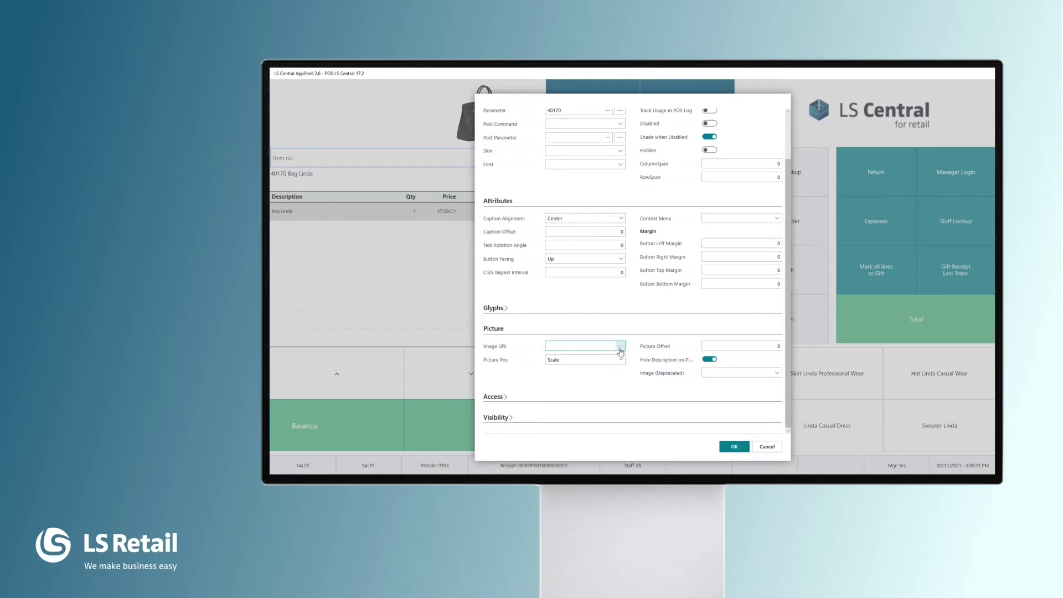
pyautogui.click(621, 350)
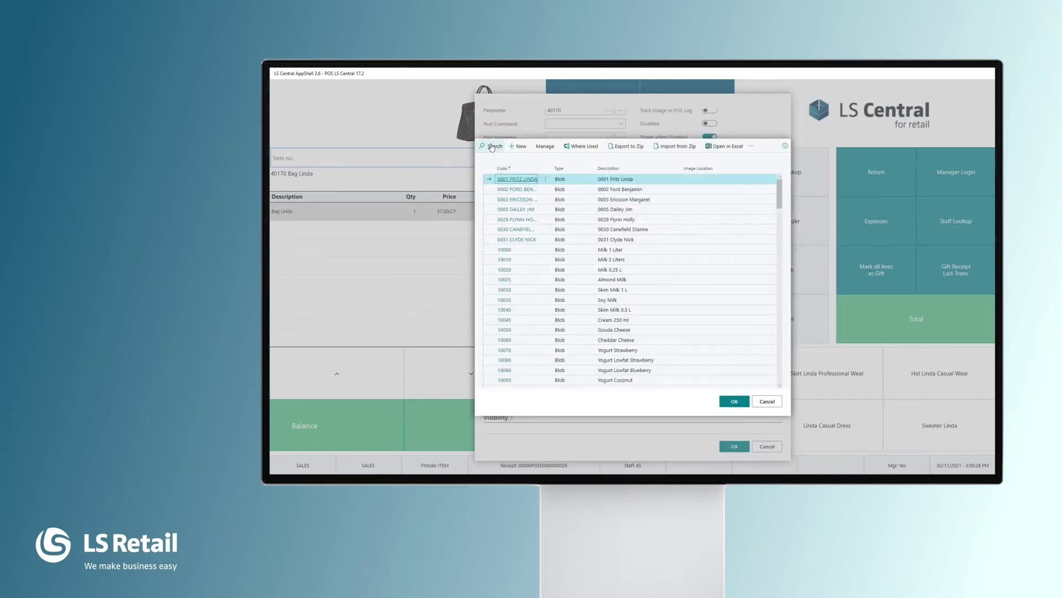
# Choose the Bag Linda brown picture as the tile's Image URI, searching 'bag lind'.
pyautogui.click(494, 146)
pyautogui.write('bag')
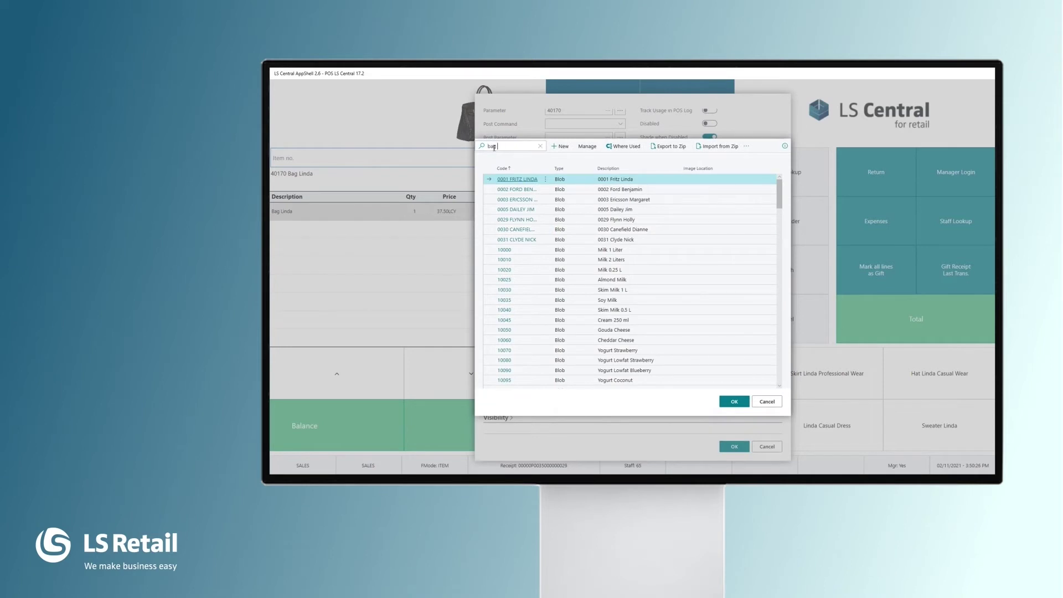
pyautogui.write(' lind')
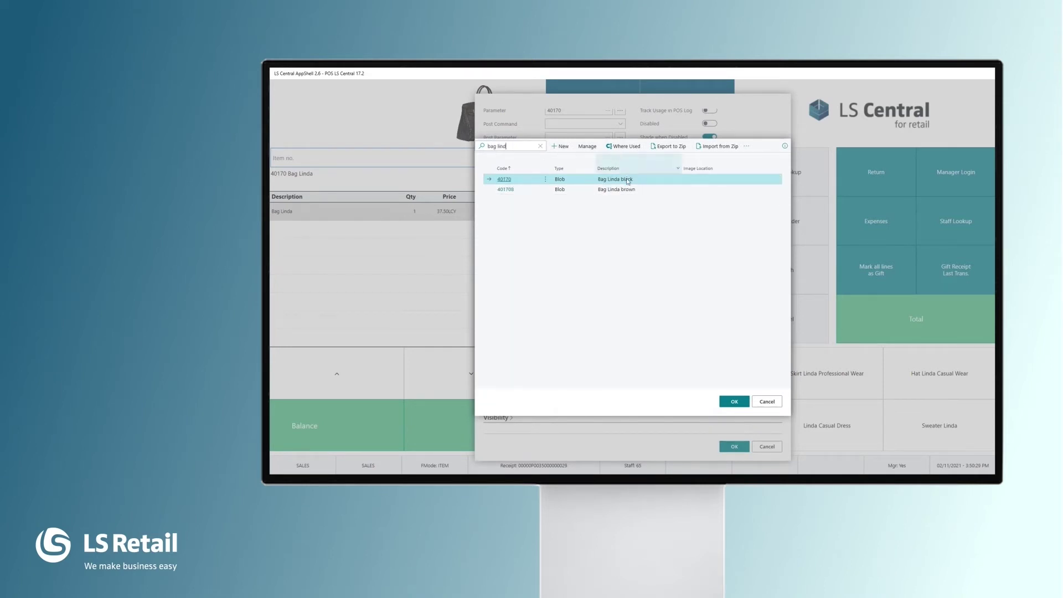
pyautogui.click(627, 191)
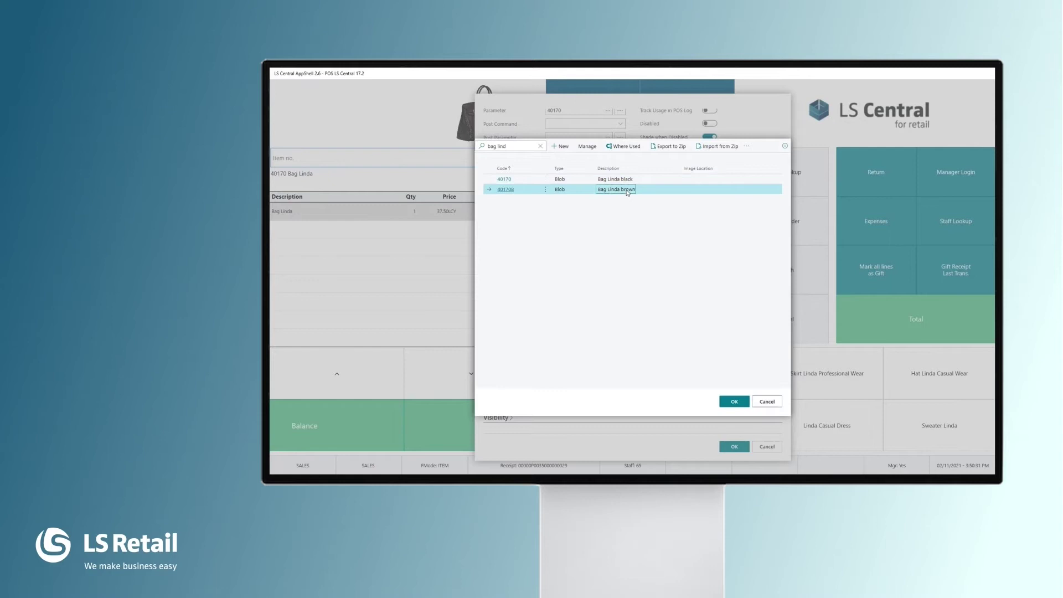
pyautogui.click(734, 401)
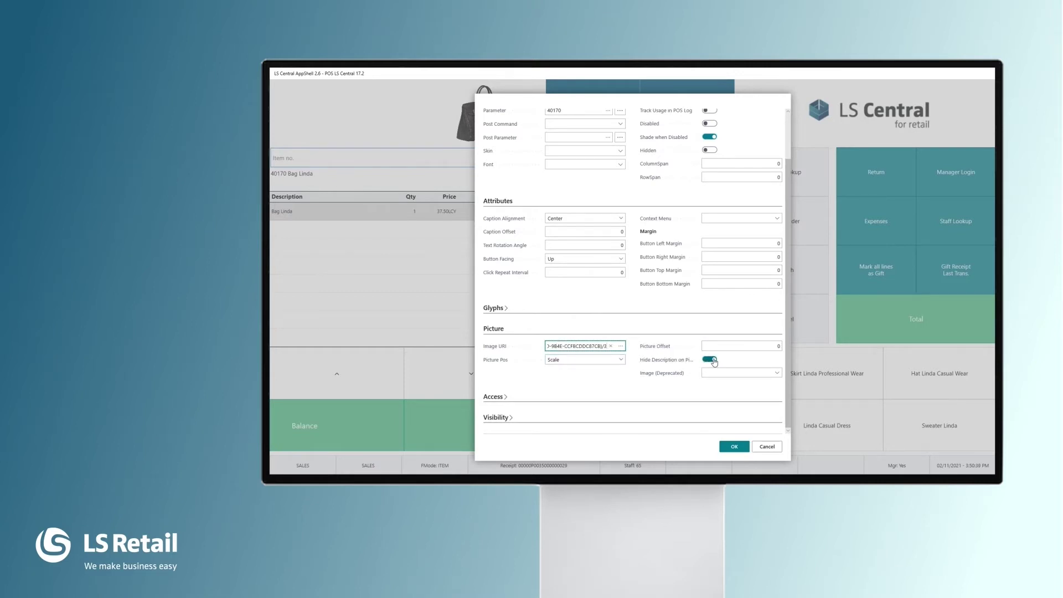
# Confirm Button Properties so the Bag Linda tile shows the brown bag picture.
pyautogui.click(734, 448)
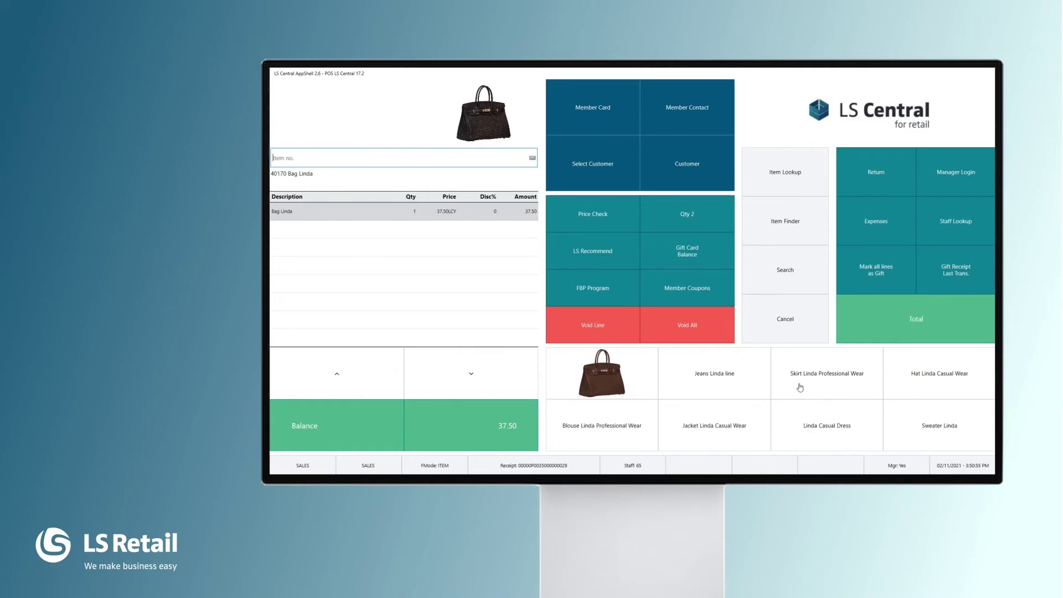
# Change the Women item menu's Columns from 4 to 5 in Menu Properties and close it.
pyautogui.rightClick(799, 387)
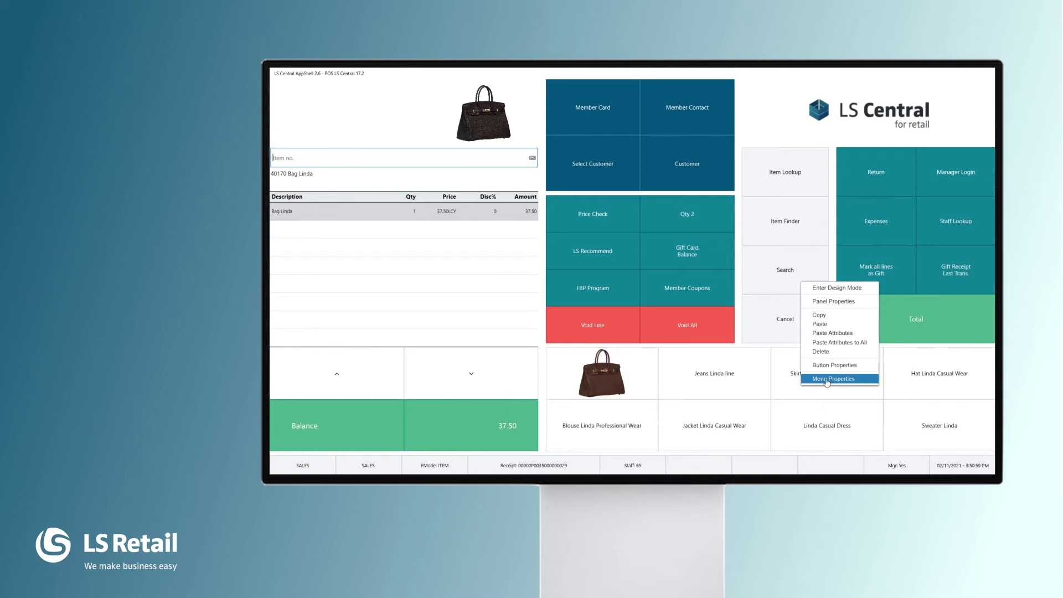
pyautogui.click(827, 379)
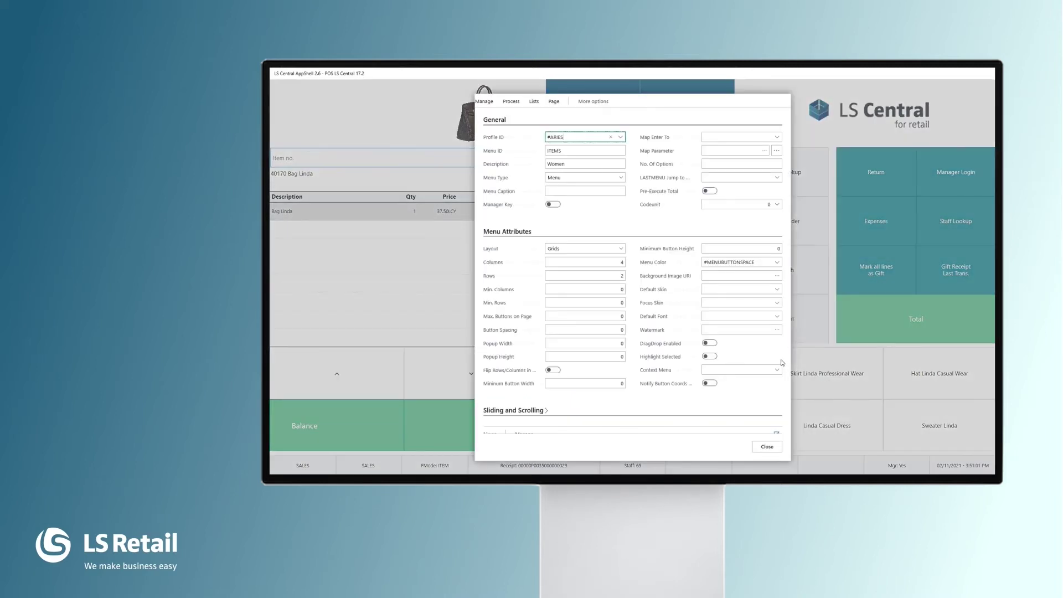
pyautogui.click(615, 262)
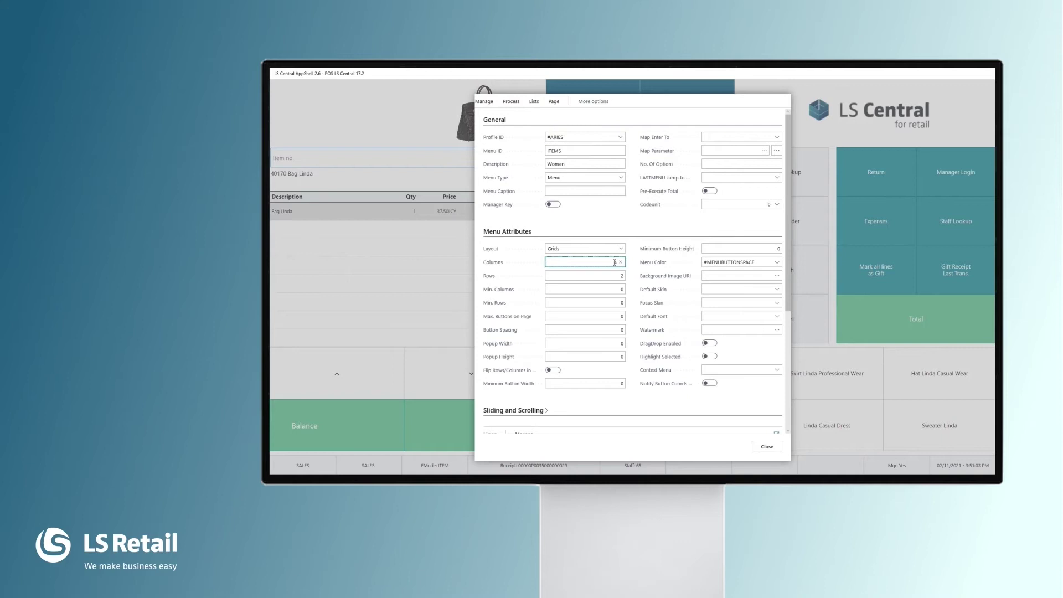
pyautogui.doubleClick(614, 262)
pyautogui.write('5')
pyautogui.click(616, 275)
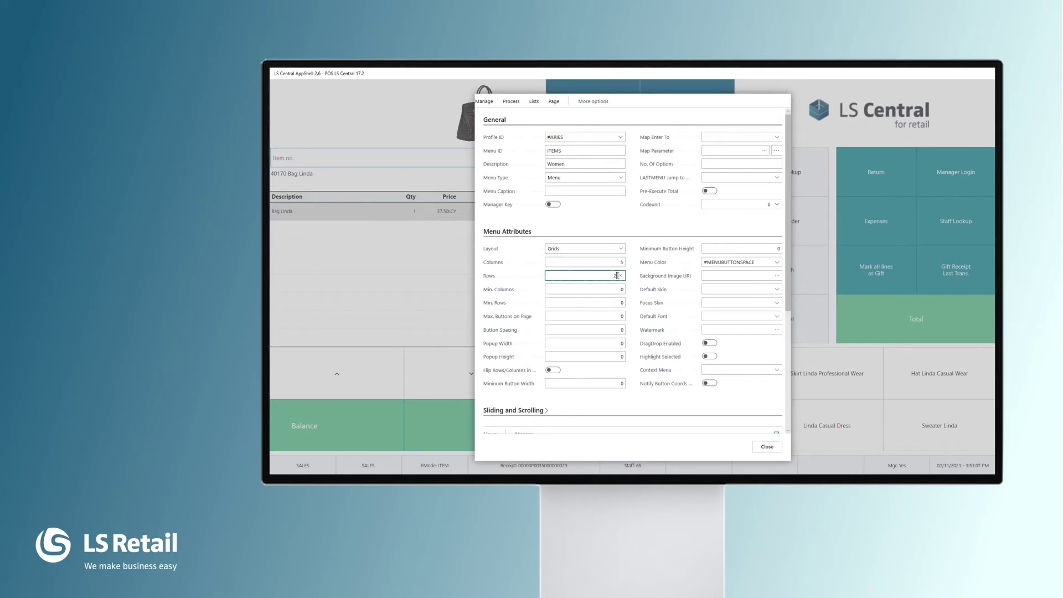
pyautogui.click(770, 450)
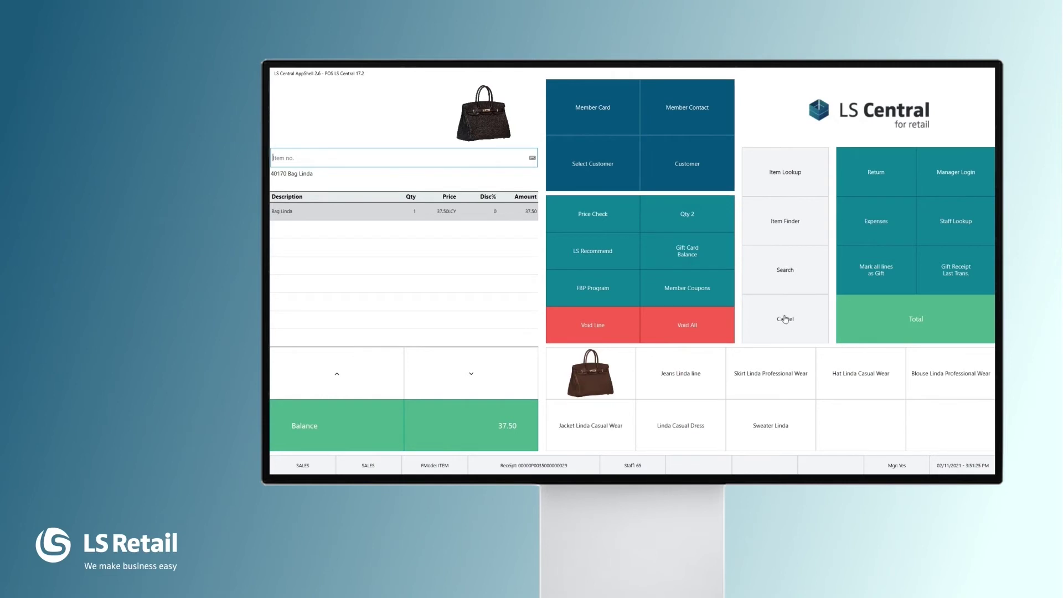
# Set the Cancel button's Skin and Font both to #CO_VOID in Button Properties and apply.
pyautogui.rightClick(784, 319)
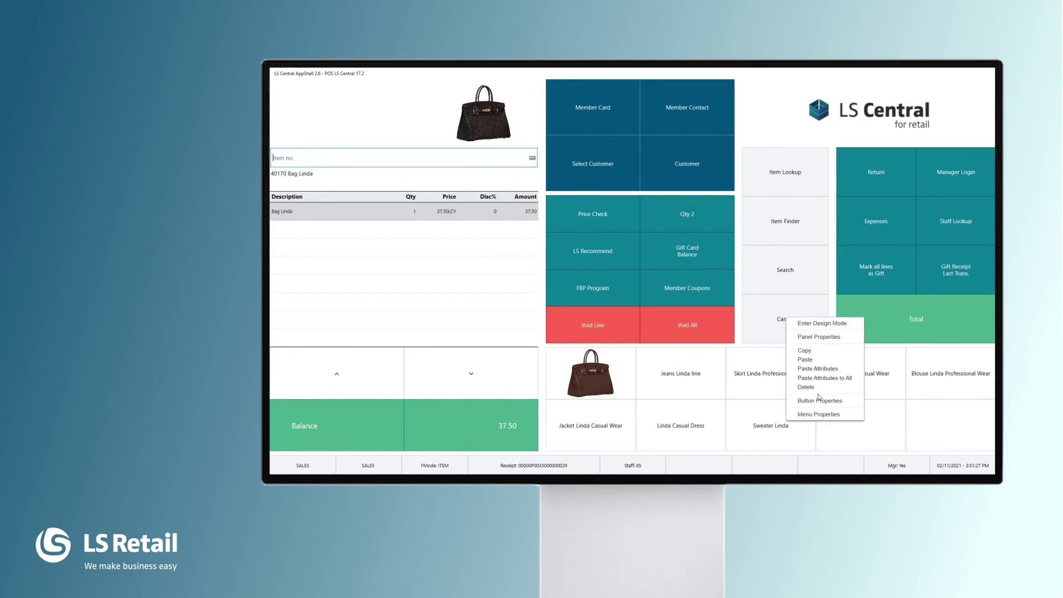
pyautogui.click(818, 400)
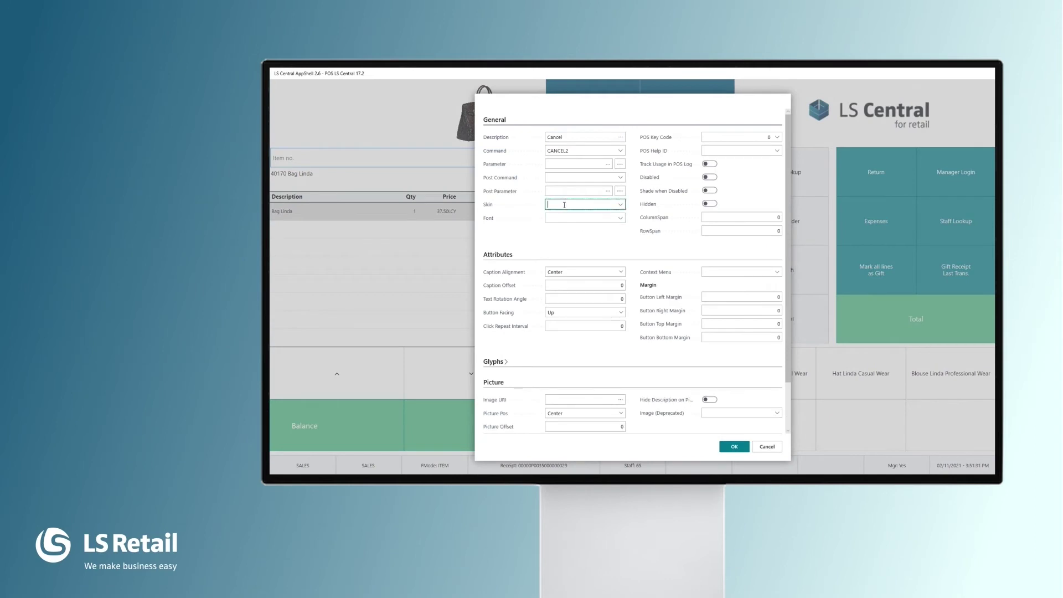
pyautogui.click(620, 205)
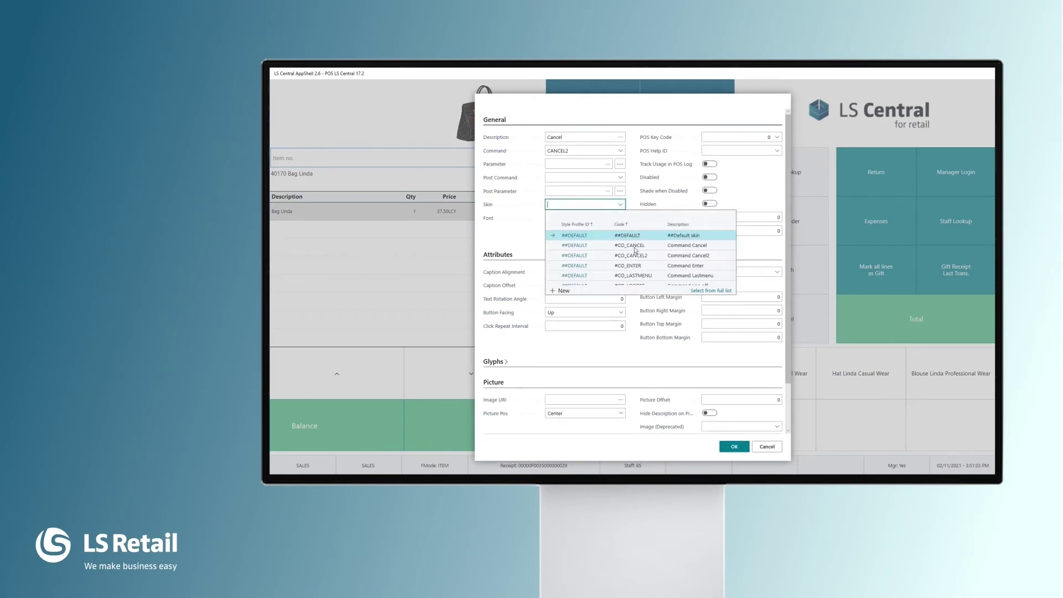
pyautogui.scroll(-1, 640, 267)
pyautogui.scroll(-1, 640, 266)
pyautogui.scroll(-1, 640, 267)
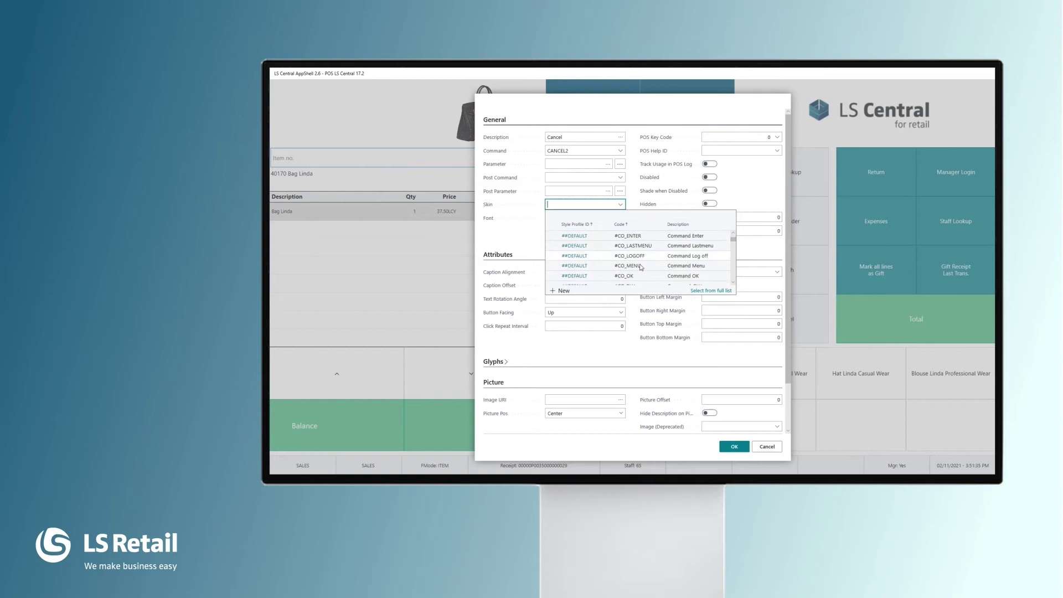
pyautogui.scroll(-1, 640, 266)
pyautogui.scroll(-1, 640, 266)
pyautogui.scroll(-1, 640, 266)
pyautogui.scroll(-2, 640, 267)
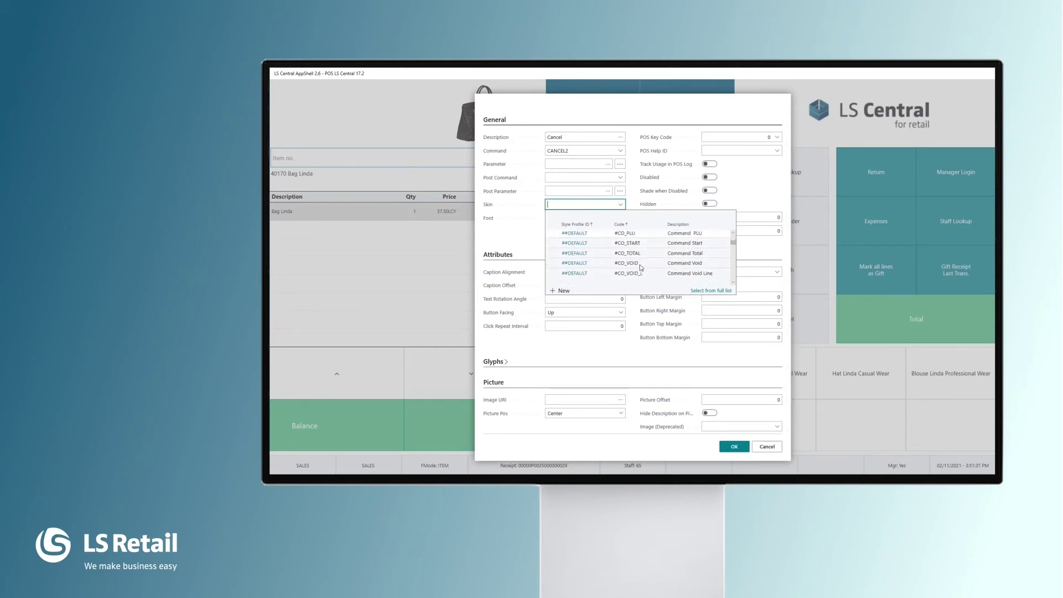
pyautogui.click(641, 267)
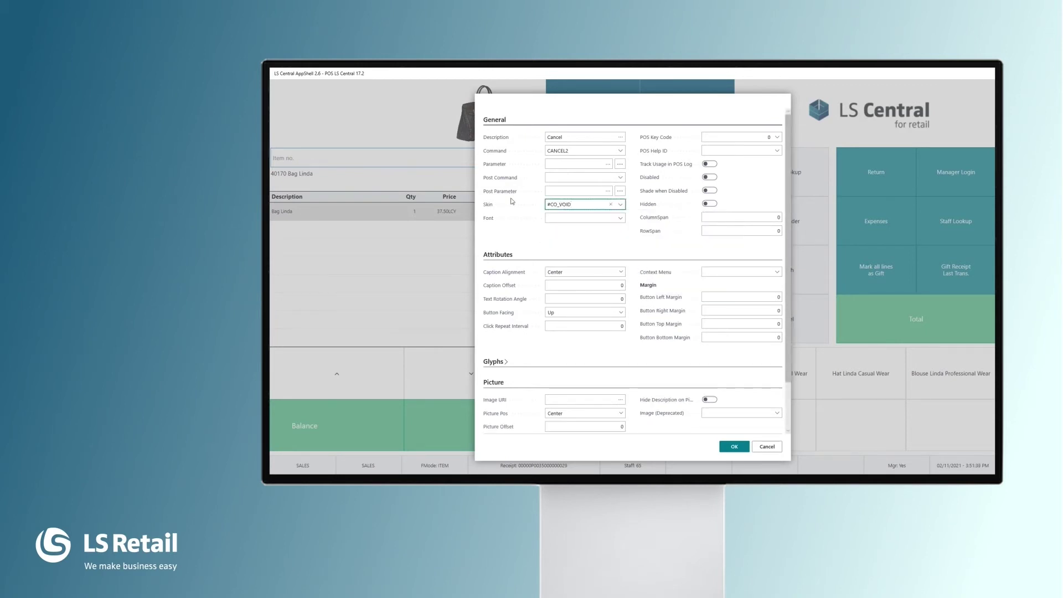
pyautogui.click(570, 219)
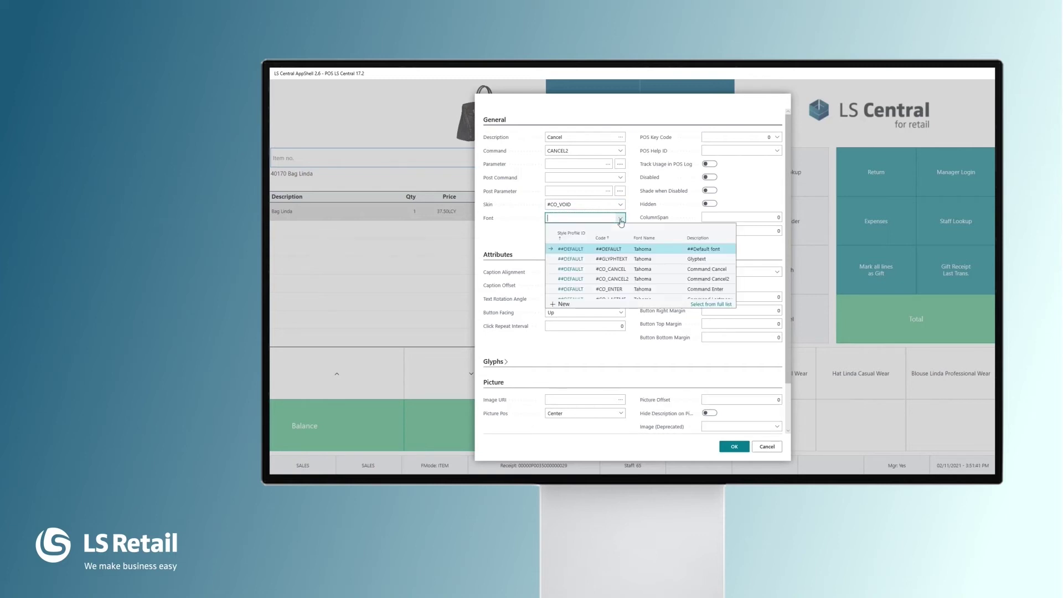
pyautogui.scroll(-1, 643, 279)
pyautogui.scroll(-1, 644, 279)
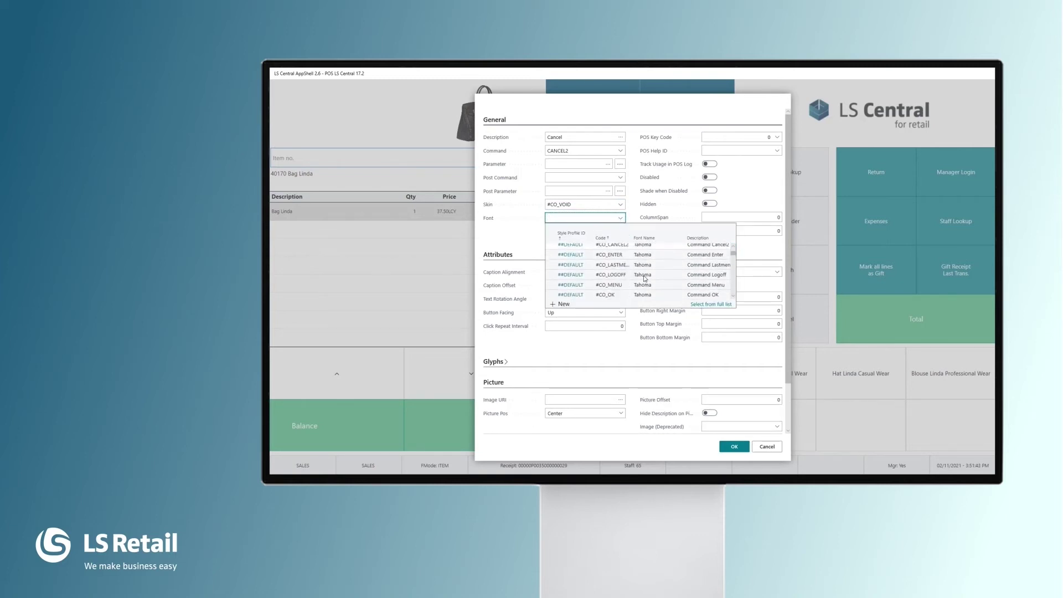
pyautogui.scroll(-1, 644, 279)
pyautogui.scroll(-1, 644, 279)
pyautogui.scroll(-1, 643, 279)
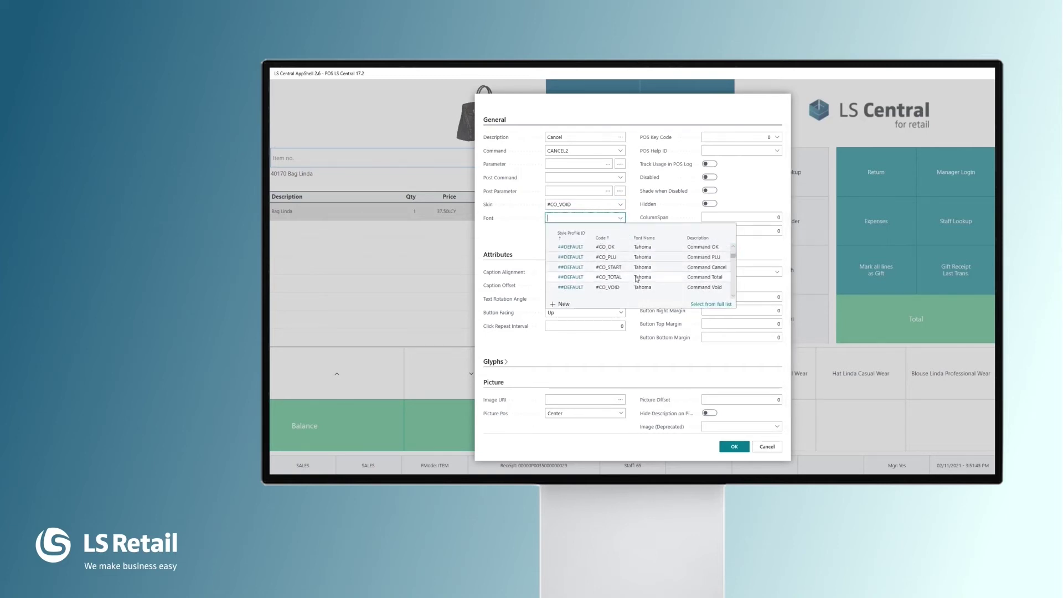
pyautogui.click(621, 292)
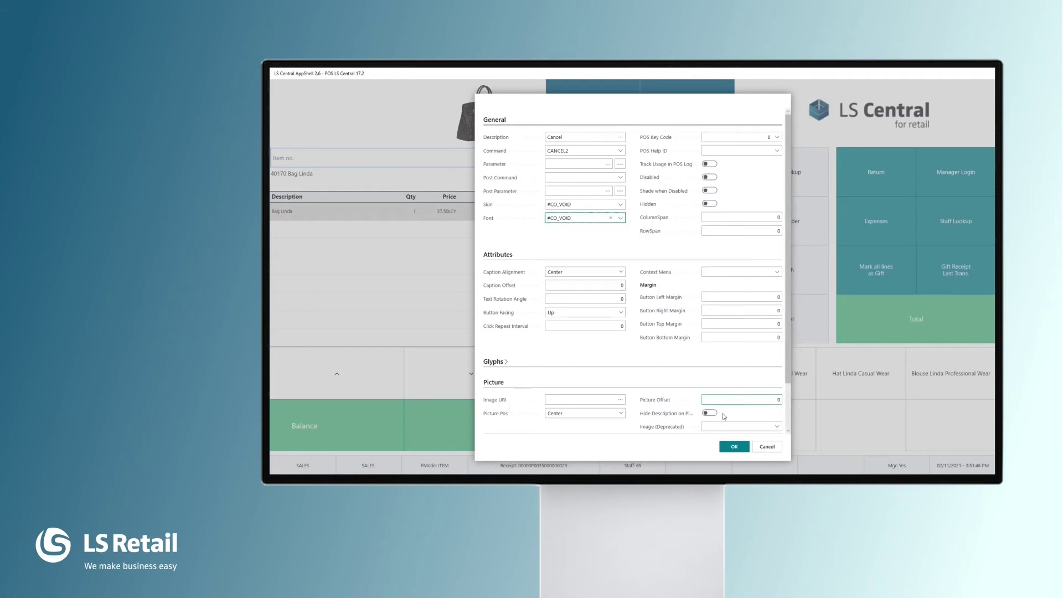
pyautogui.click(735, 448)
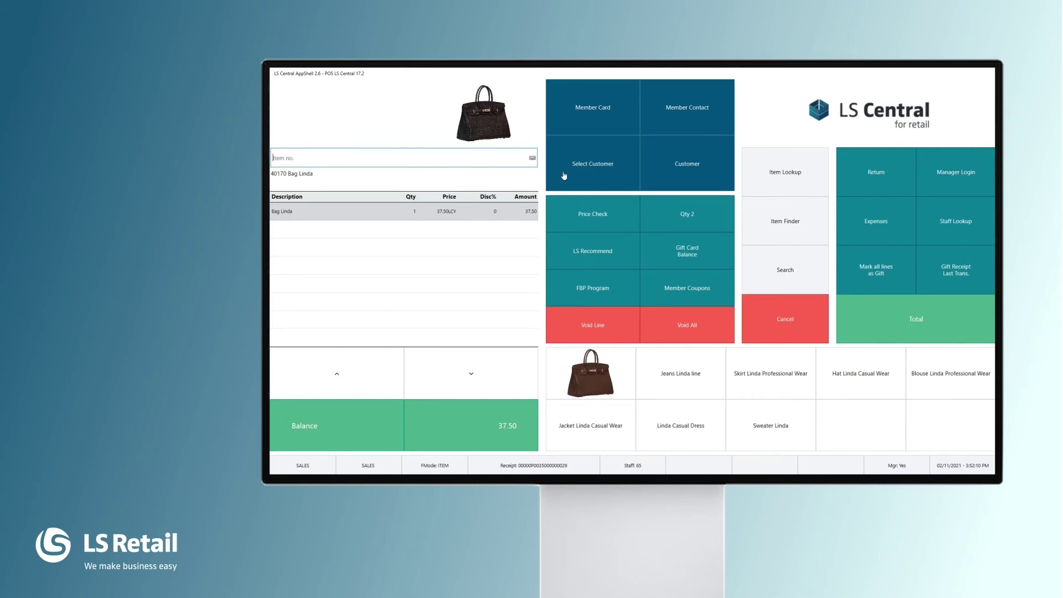
# Bring up Panel Properties of the Main POS Form from the Select Customer area.
pyautogui.rightClick(563, 175)
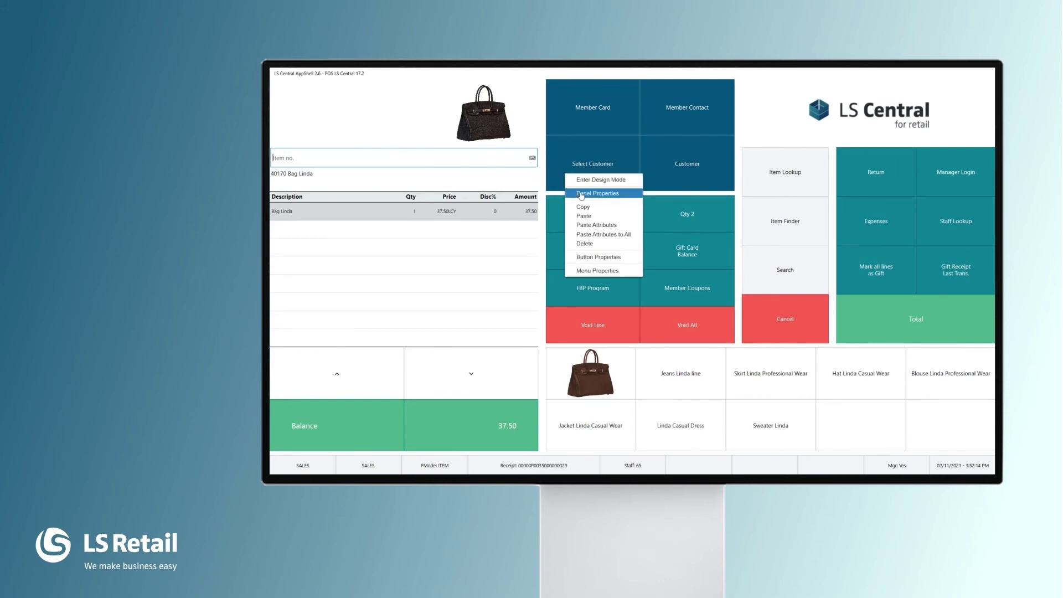
pyautogui.click(582, 193)
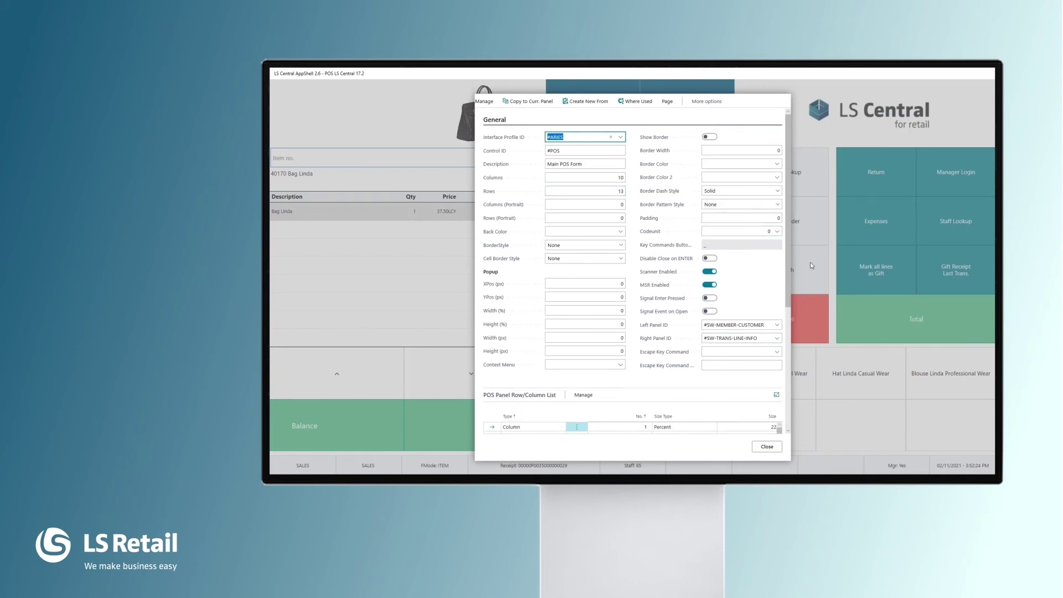
pyautogui.moveTo(789, 268); pyautogui.dragTo(785, 378)
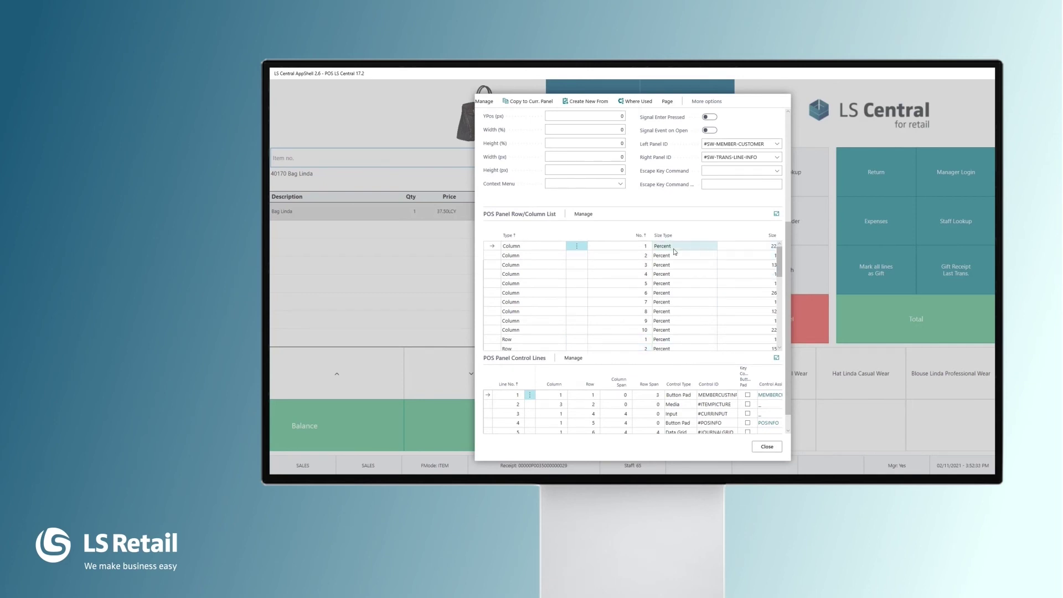
# Set column 1 width to 12 and column 6 width to 36 in the Row/Column List.
pyautogui.click(764, 246)
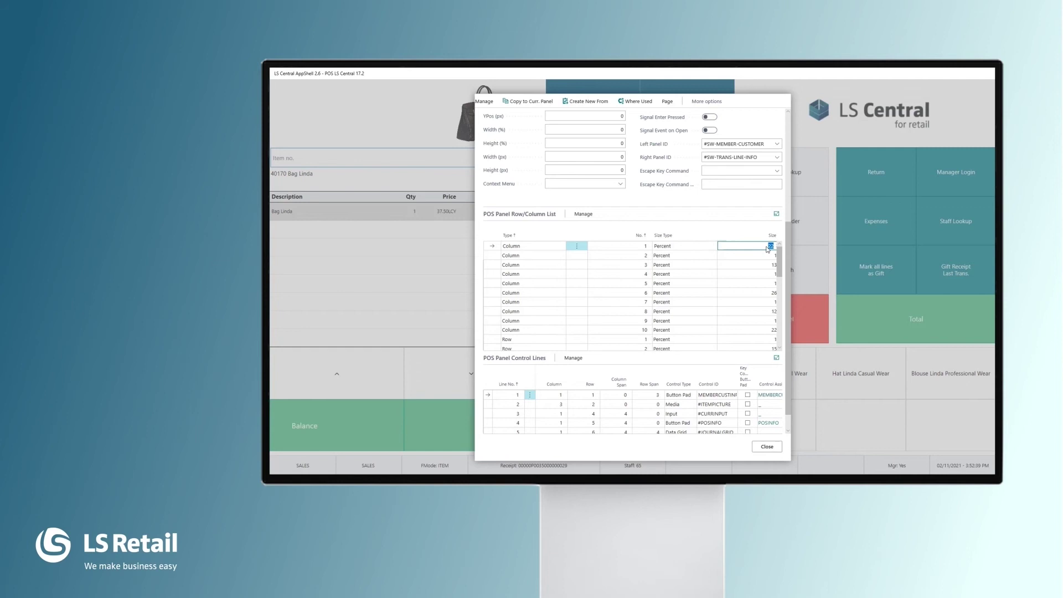
pyautogui.write('1')
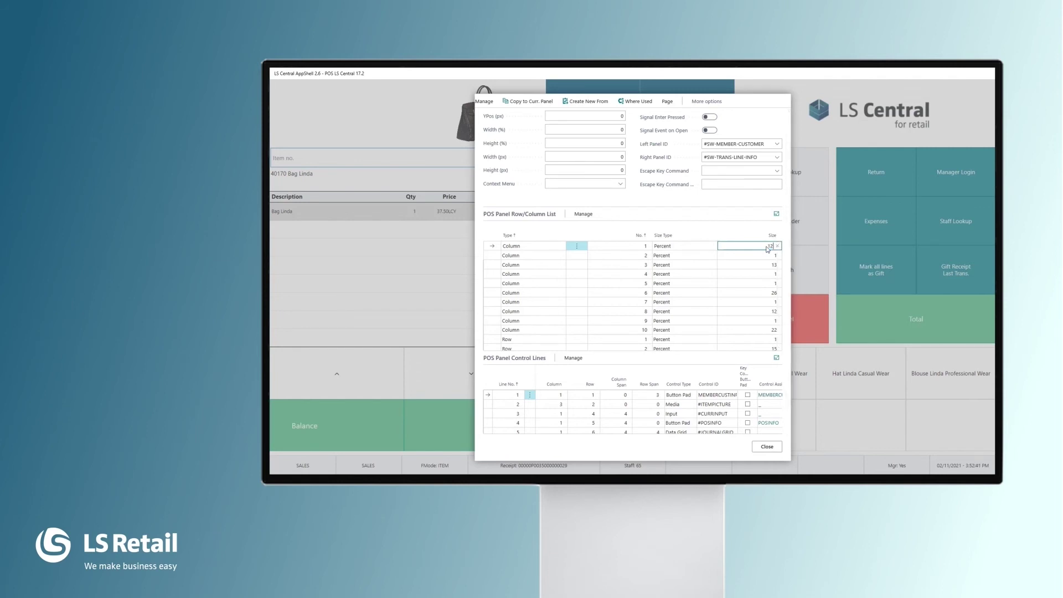
pyautogui.click(767, 294)
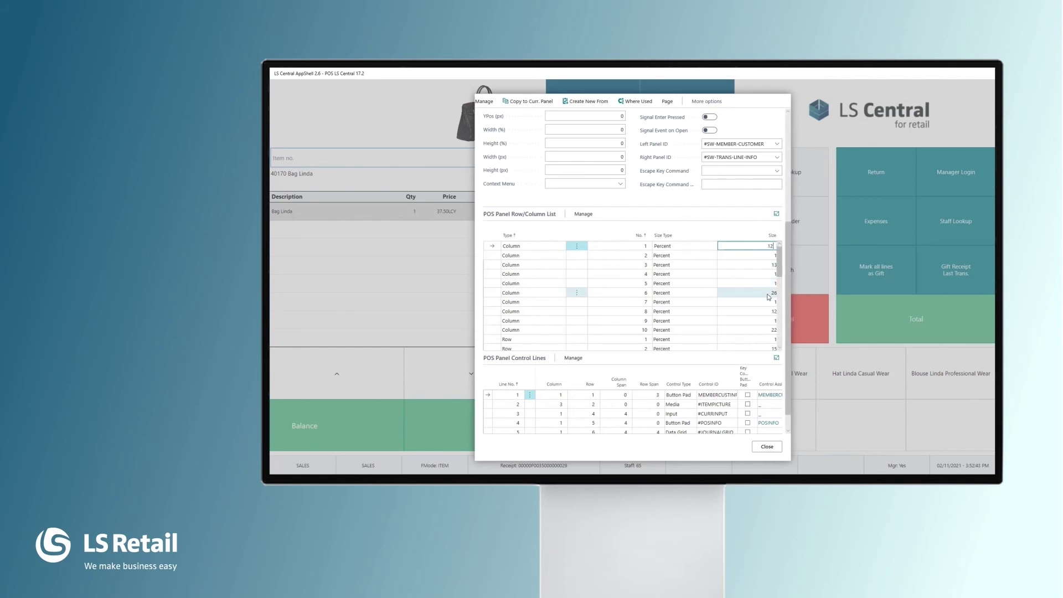
pyautogui.click(767, 295)
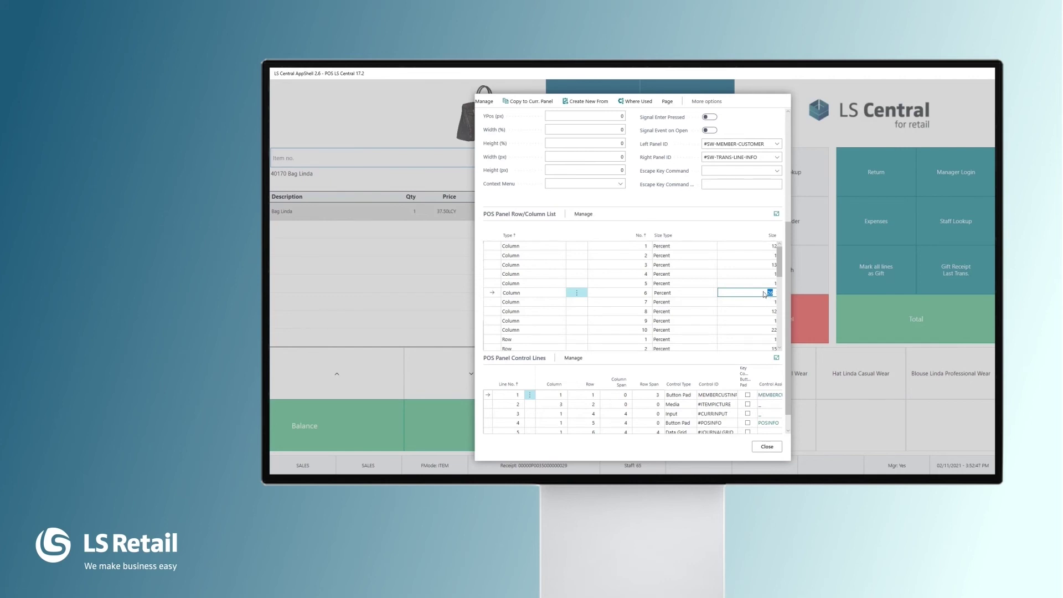
pyautogui.write('3')
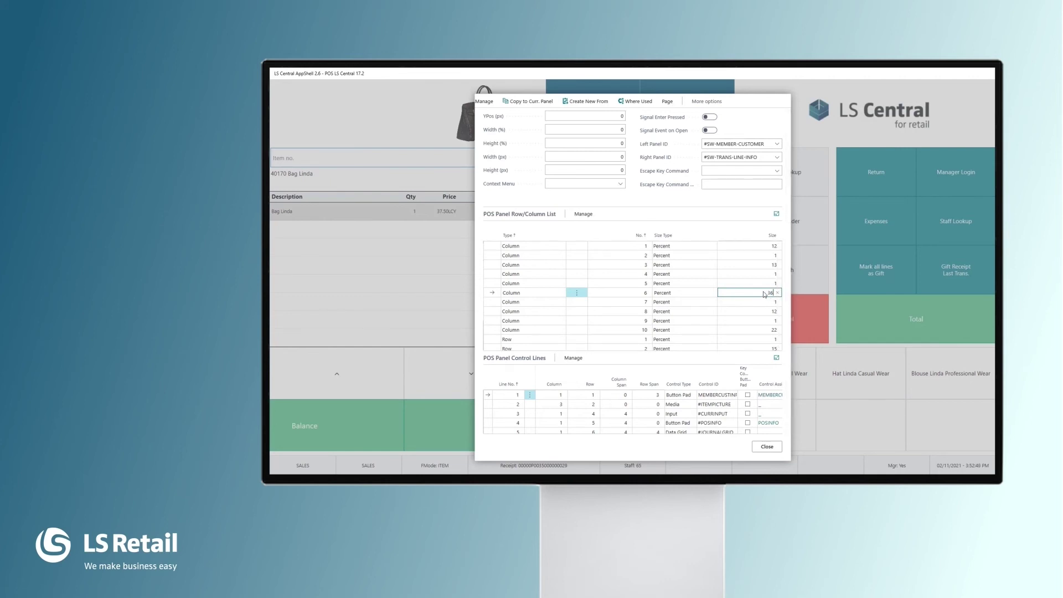
pyautogui.click(763, 447)
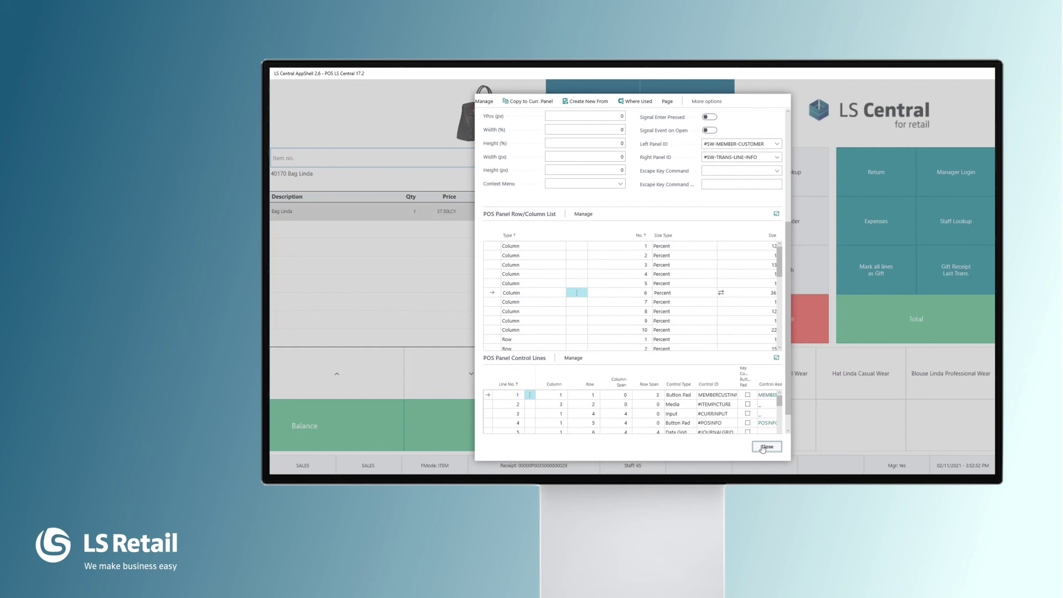
# Close panel settings so the sales screen redraws with the new column widths.
pyautogui.click(763, 448)
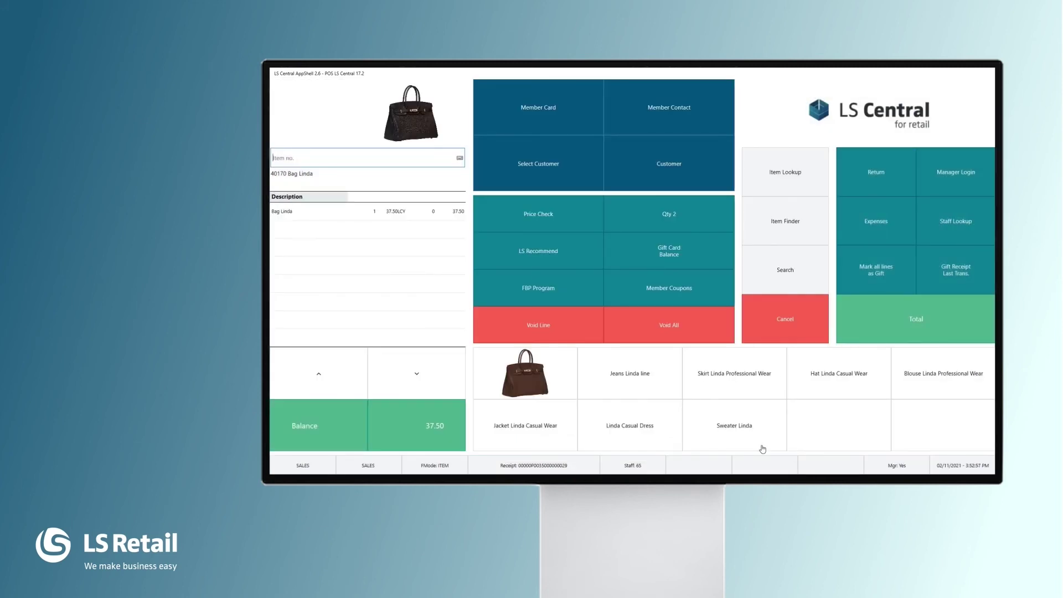